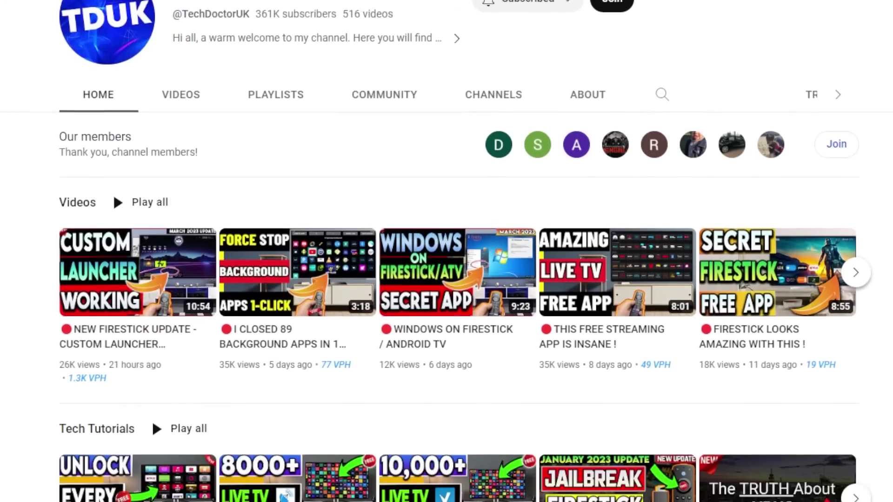
scroll(447, 251, down, 6)
scroll(446, 252, down, 3)
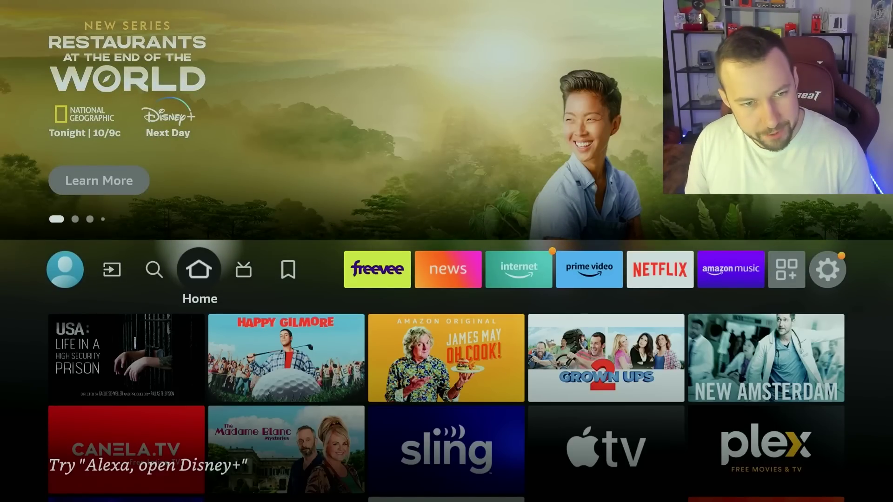
Step: Open the search keyboard from the Find section of the home screen
key(Right)
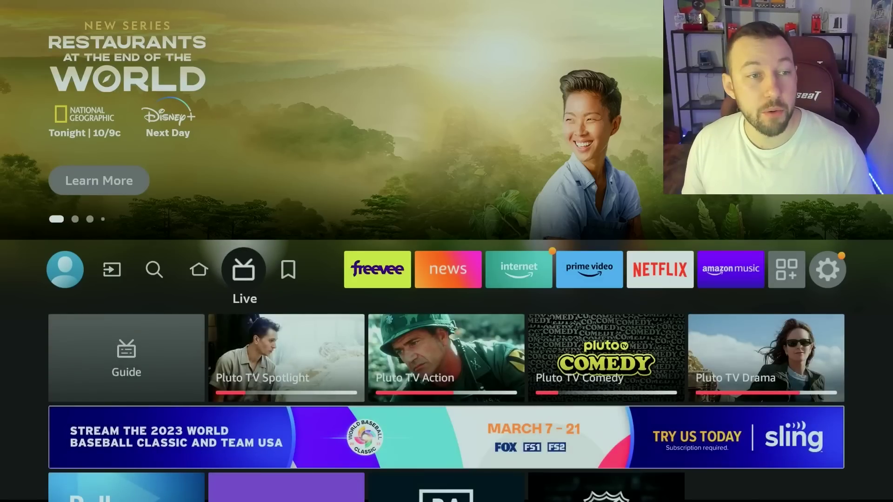
key(Left)
key(Left)
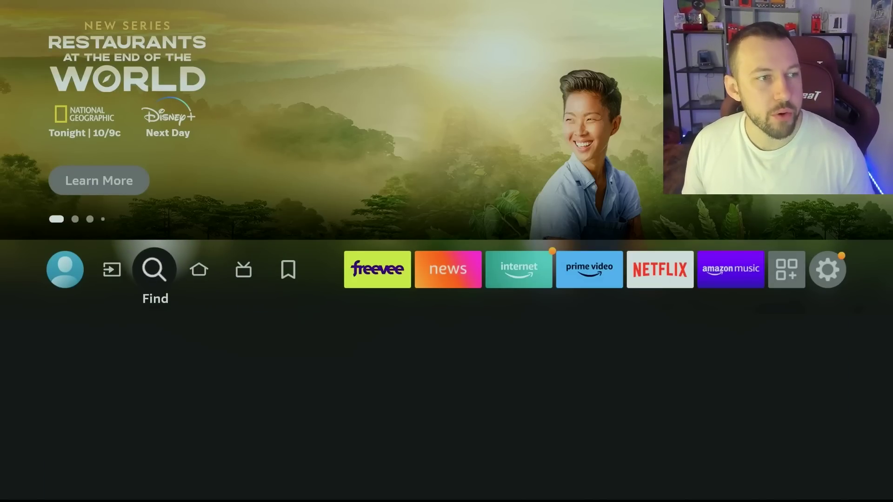
key(Down)
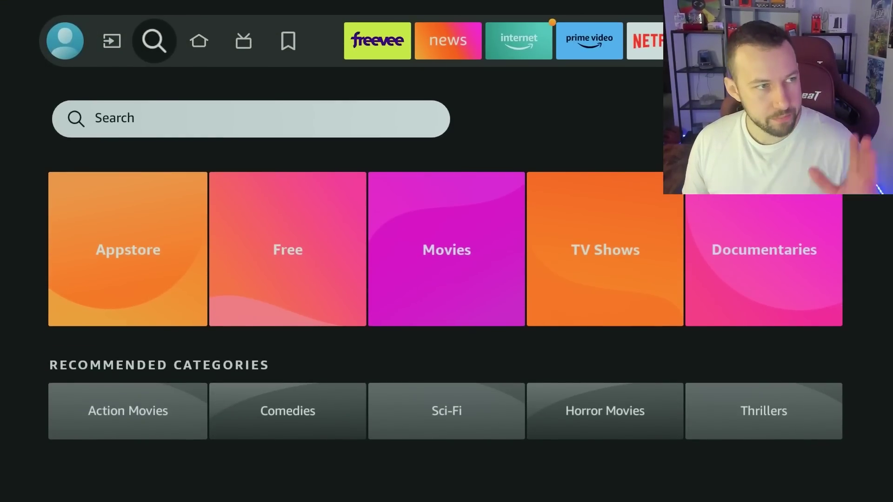
key(Return)
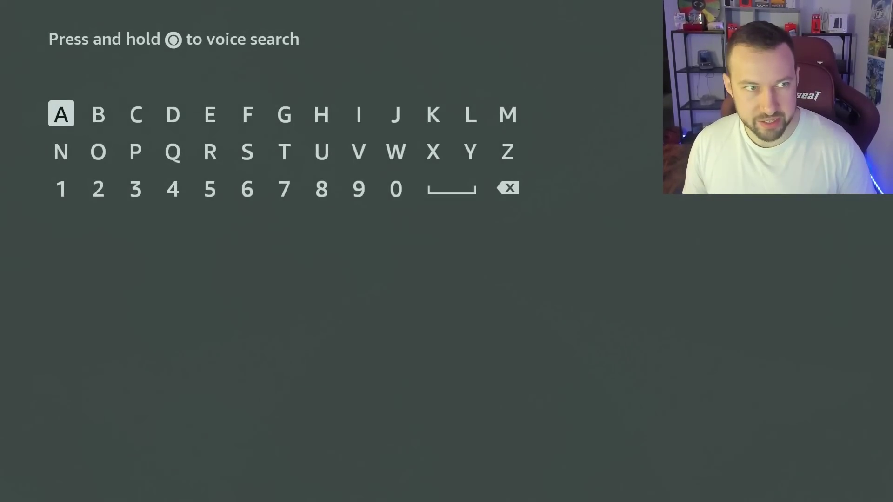
Step: Enter "Td" as the start of the search term
key(Right)
key(Right)
key(Right)
key(Right)
key(Right)
key(Right)
key(Down)
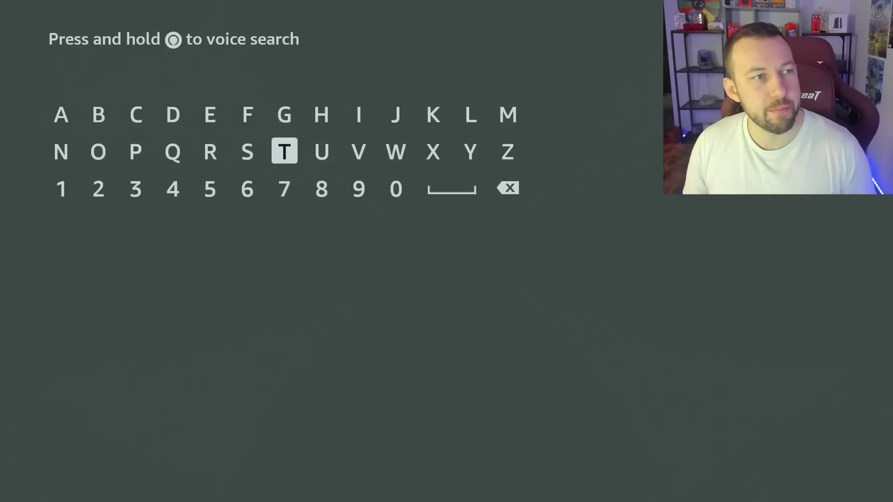
key(Return)
key(Left)
key(Left)
key(Left)
key(Up)
key(Return)
Step: Add "u" to the search term and open the results for the "Tduk" suggestion
key(Down)
key(Right)
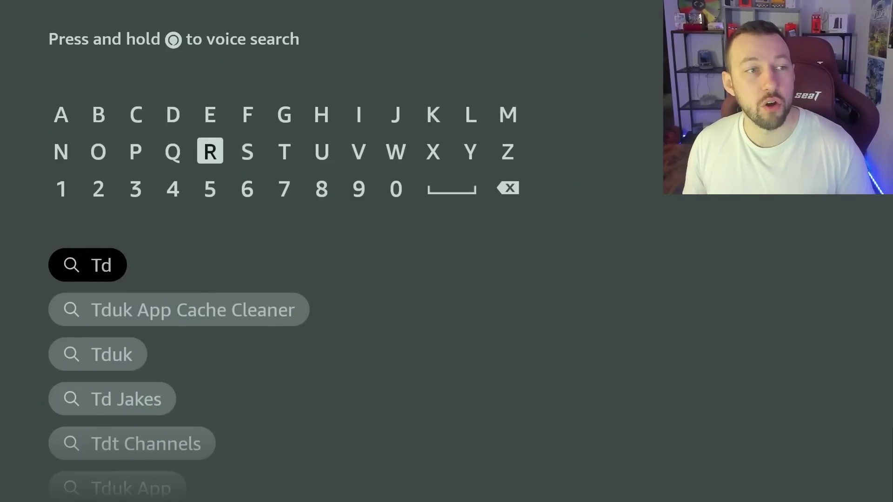
key(Right)
key(Right)
key(Return)
key(Down)
key(Down)
key(Down)
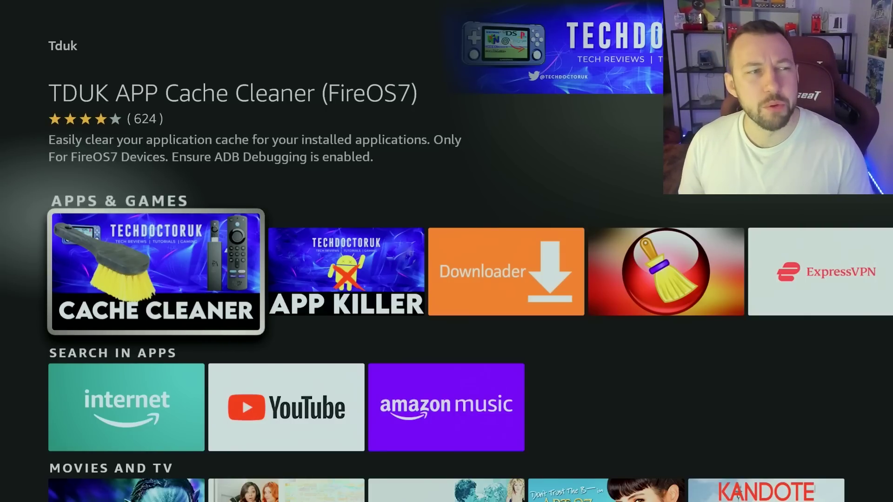
Step: Open the TDUK APP Killer app from the Apps & Games results
key(Right)
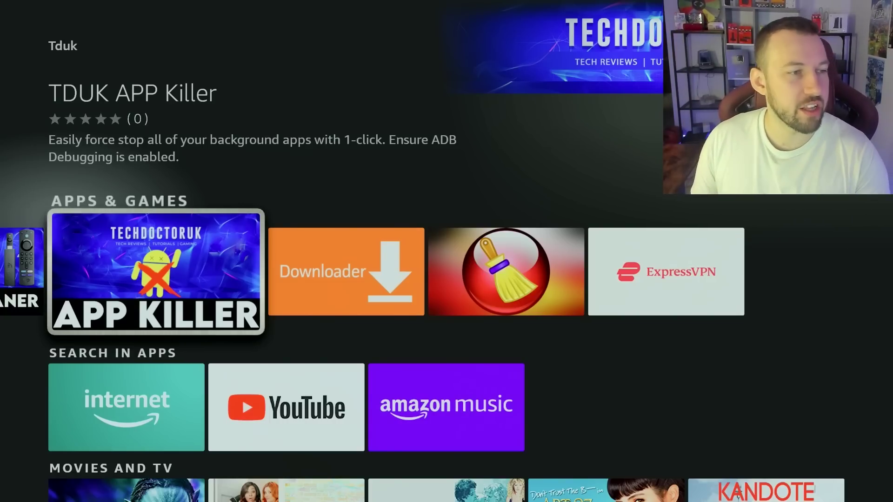
key(Return)
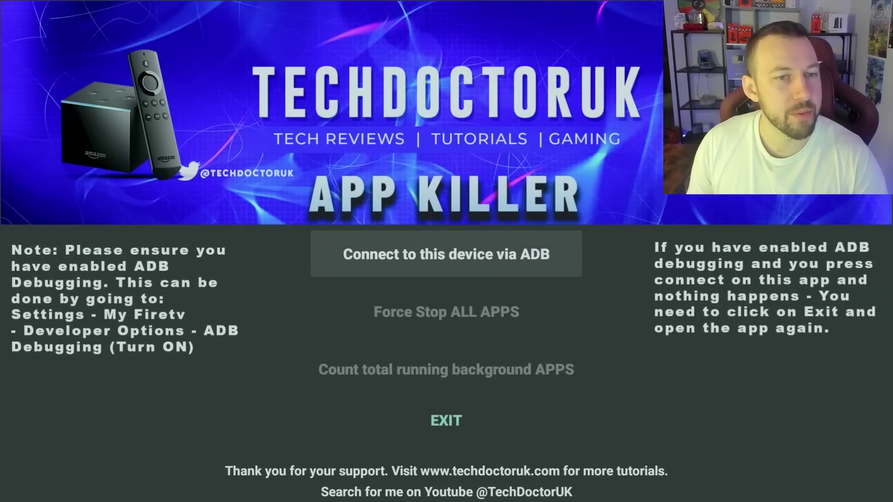
key(Escape)
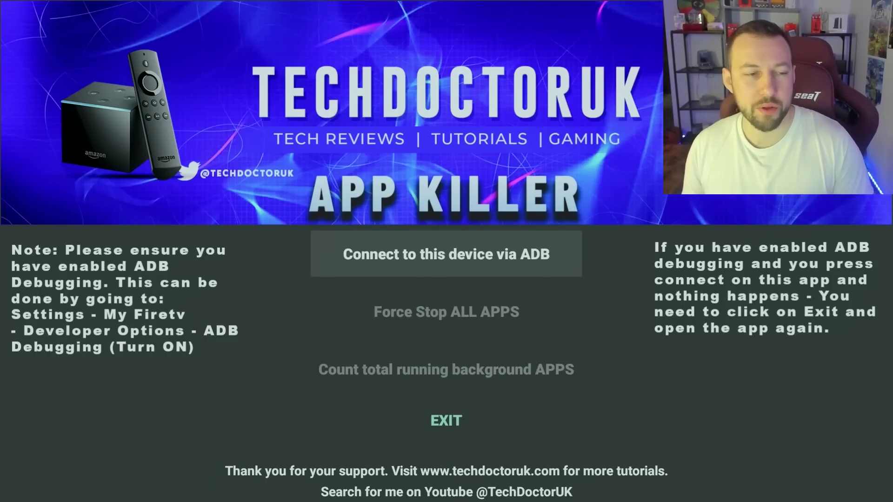
Step: Return to the home screen and go to the Settings section
key(Home)
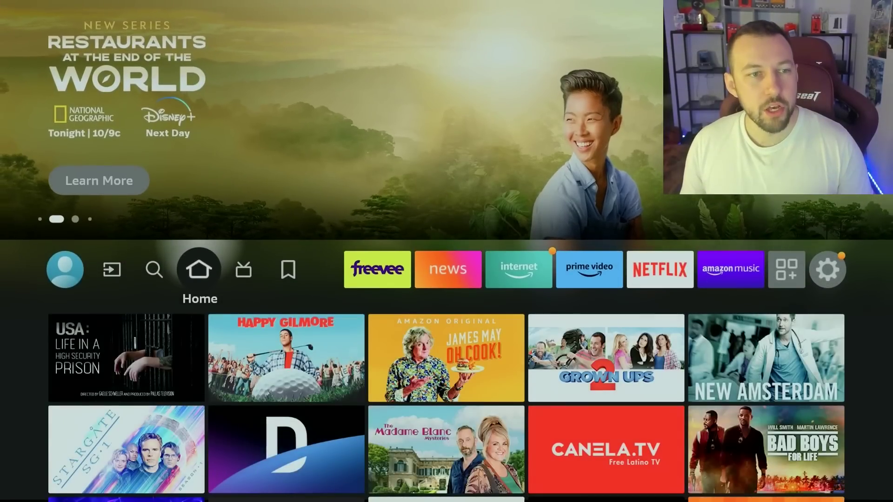
key(Right)
key(Right)
key(Right)
key(Right)
key(Right)
key(Right)
key(Right)
key(Right)
key(Right)
key(Right)
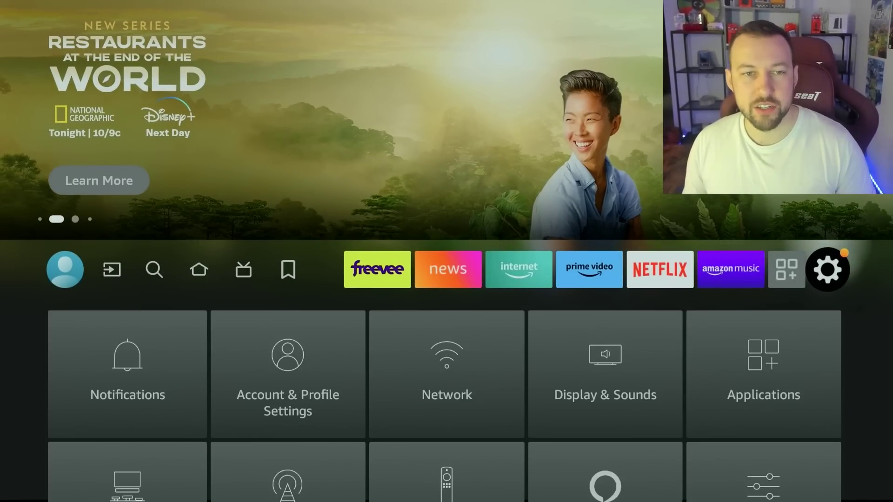
Step: Open the Applications settings
key(Down)
key(Right)
key(Right)
key(Right)
key(Right)
key(Return)
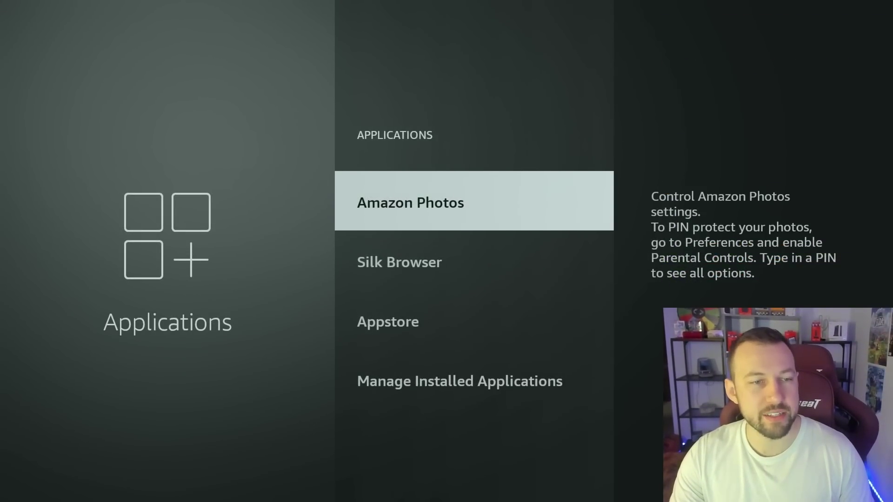
Step: Open Manage Installed Applications
key(Down)
key(Down)
key(Down)
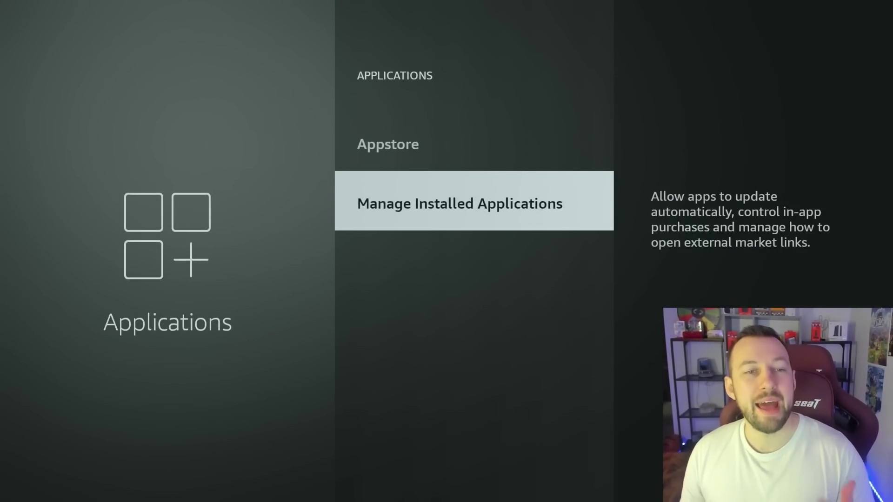
key(Return)
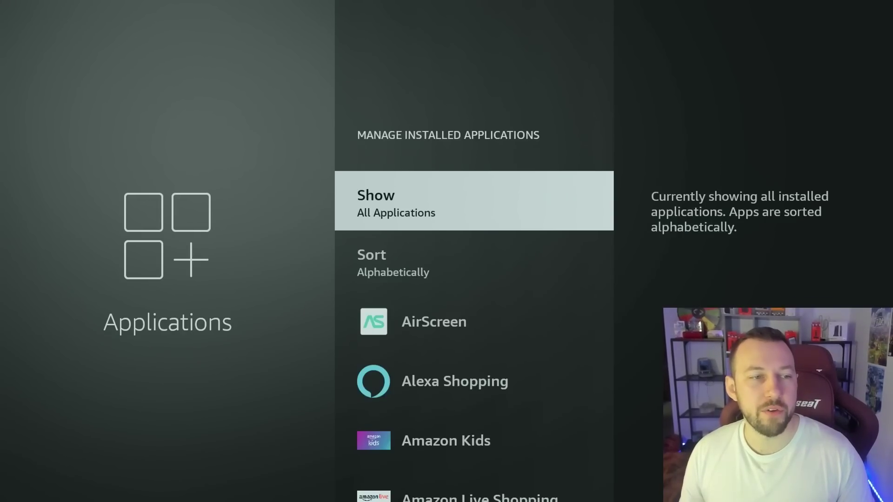
Step: Look through the alphabetical list of installed applications from the first entry to the end
key(Down)
key(Down)
key(Down)
key(Down)
key(Down)
key(Down)
key(Down)
key(Down)
key(Down)
key(Down)
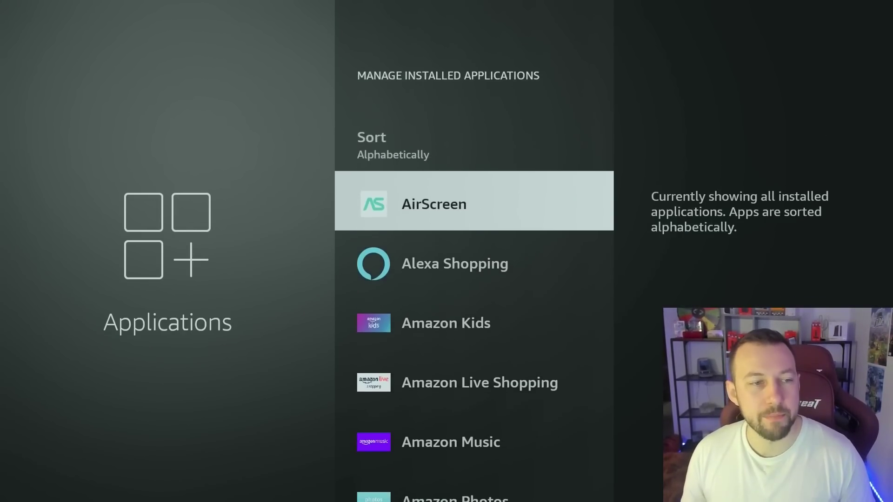
key(Down)
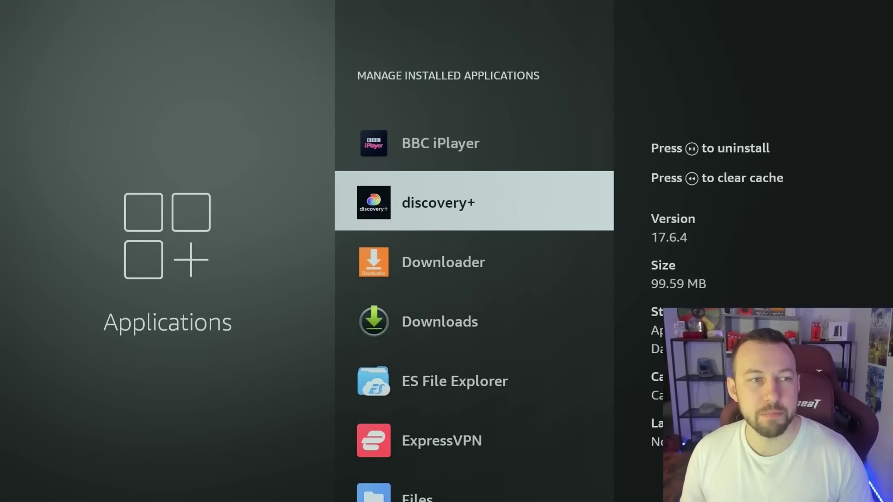
key(Down)
key(Down)
key(Down)
key(Down)
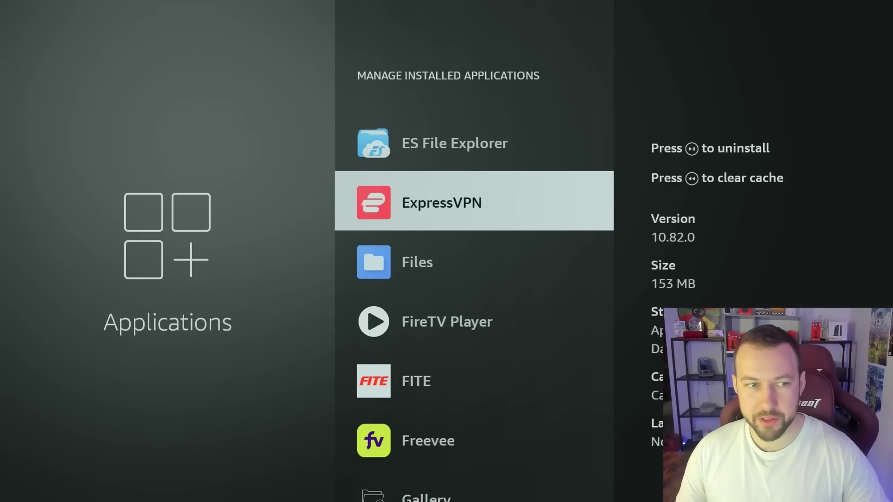
key(Down)
key(Down)
key(Down)
key(Down)
key(Down)
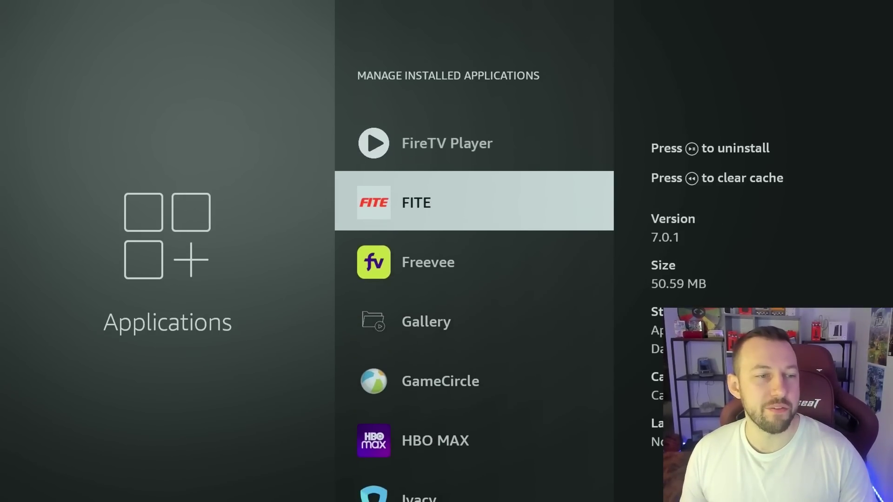
key(Down)
key(Down)
key(Down)
key(Down)
key(Down)
key(Down)
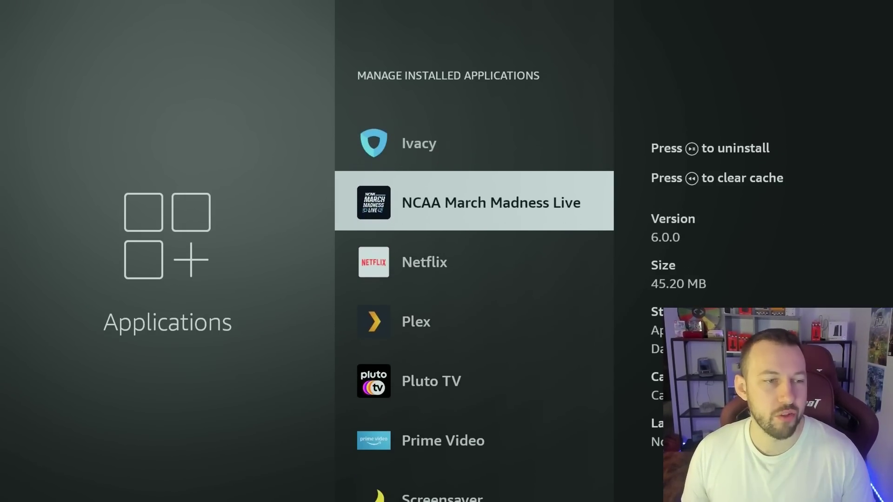
key(Down)
key(Down)
key(Down)
key(Down)
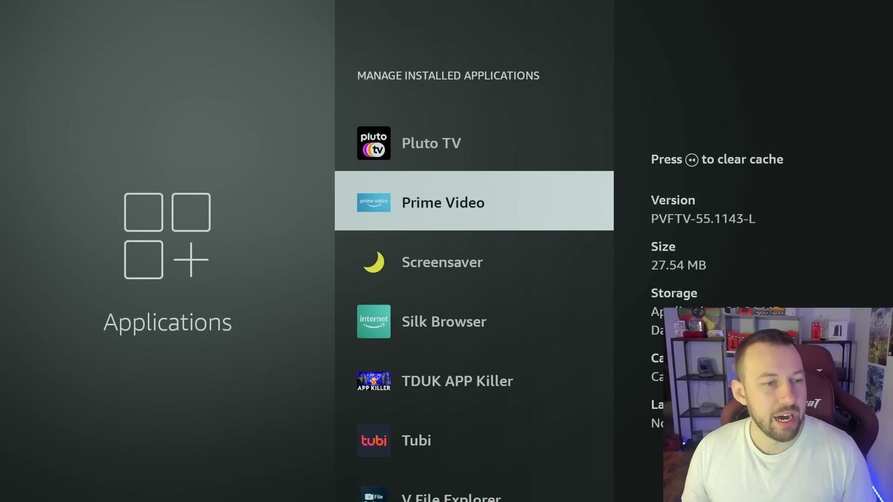
key(Down)
key(Down)
key(Down)
key(Up)
key(Up)
key(Up)
key(Up)
key(Up)
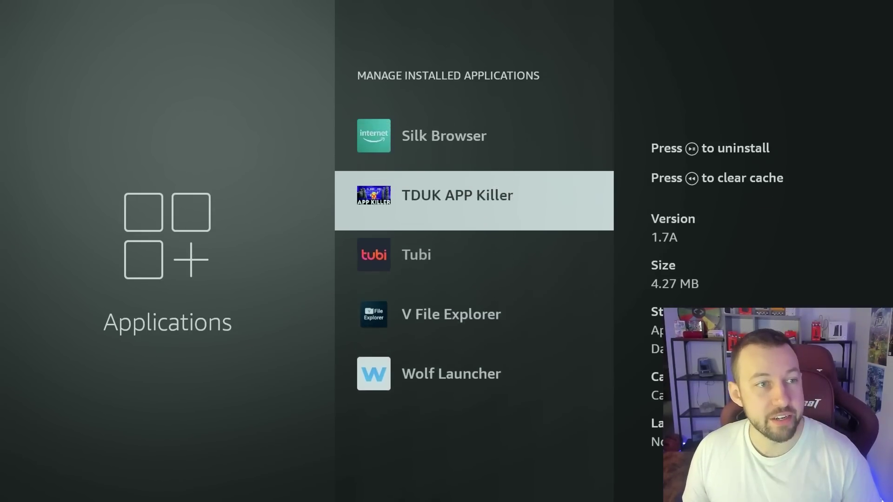
Step: Go back up the installed applications and open the options for HBO MAX
key(Up)
key(Up)
key(Up)
key(Up)
key(Up)
key(Up)
key(Up)
key(Up)
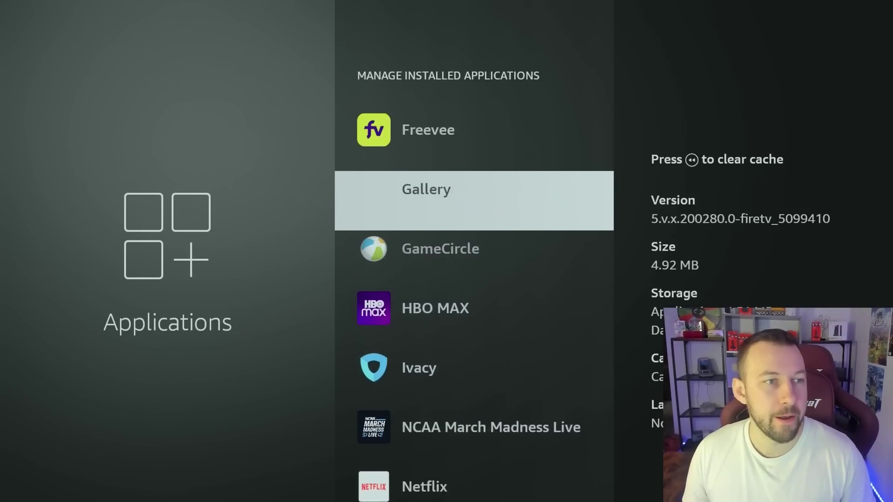
key(Down)
key(Down)
key(Return)
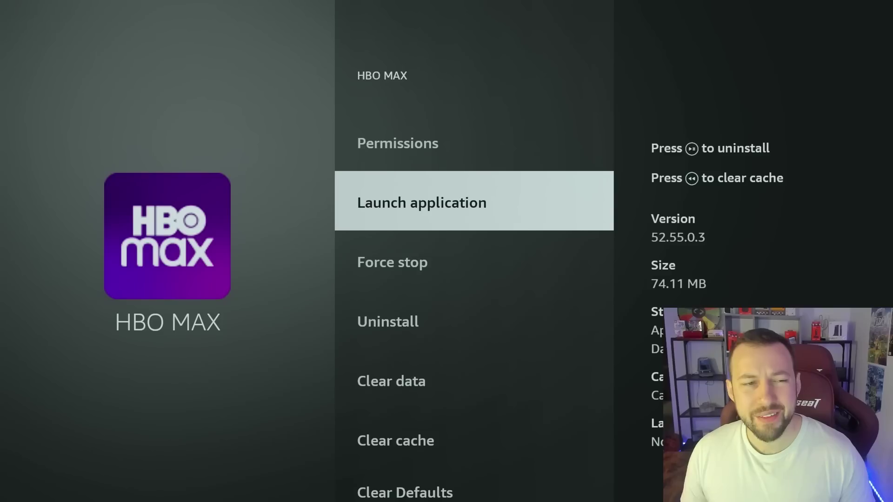
Step: Leave the HBO MAX options and browse the installed applications that follow it
key(Escape)
key(Up)
key(Up)
key(Down)
key(Down)
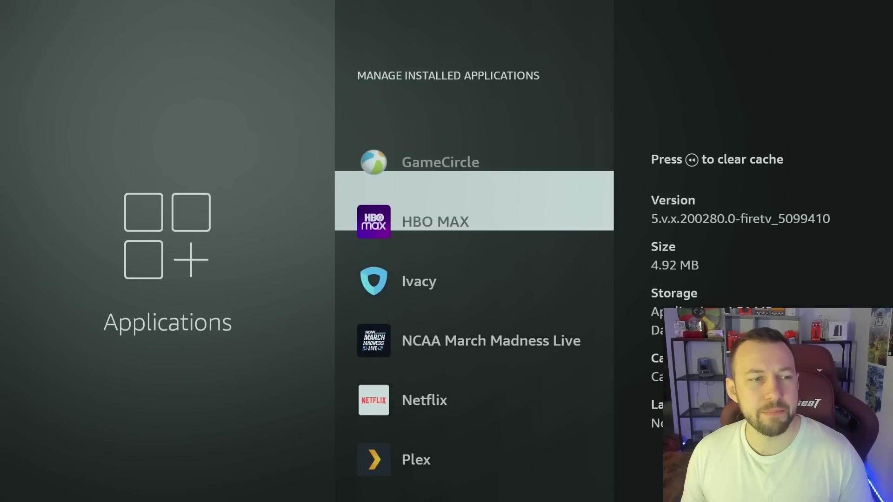
key(Down)
key(Down)
key(Down)
key(Down)
key(Down)
key(Down)
Step: Find ExpressVPN among the installed applications and open its options at Launch application
key(Up)
key(Up)
key(Up)
key(Up)
key(Up)
key(Up)
key(Up)
key(Up)
key(Up)
key(Up)
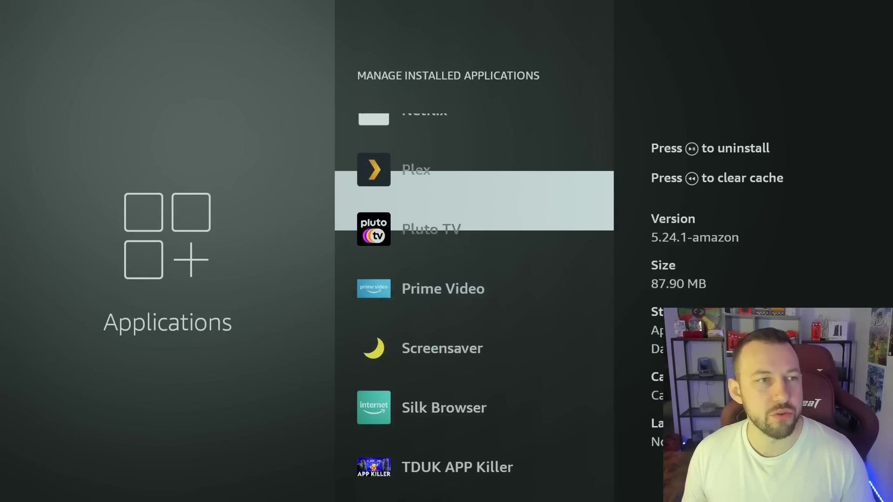
key(Up)
key(Up)
key(Down)
key(Up)
key(Up)
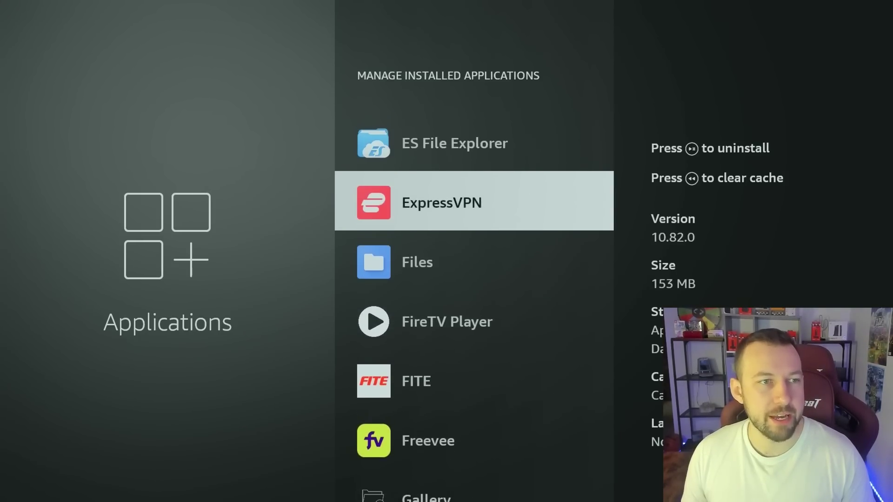
key(Return)
key(Down)
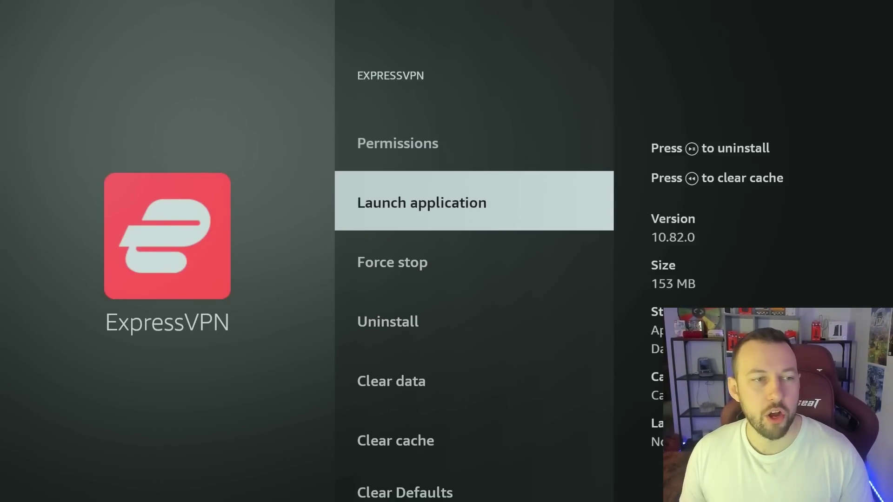
Step: Launch ExpressVPN to check its connection screen, and return to the installed applications list
key(Return)
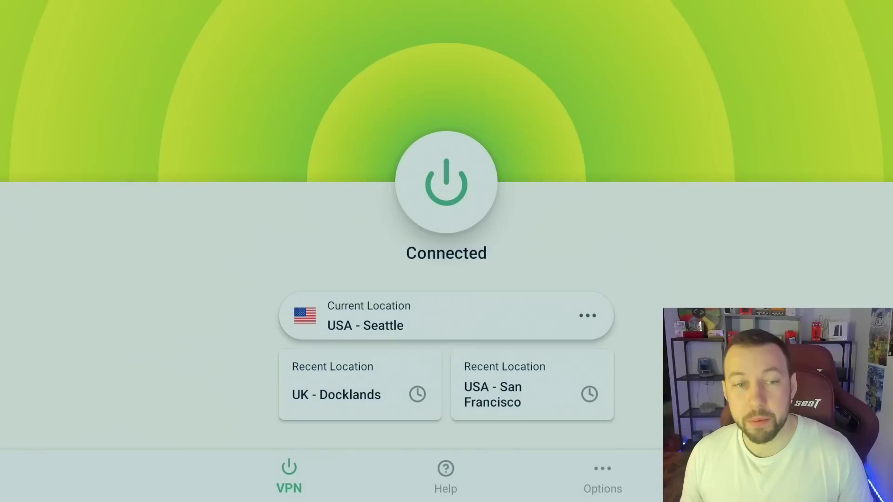
key(Escape)
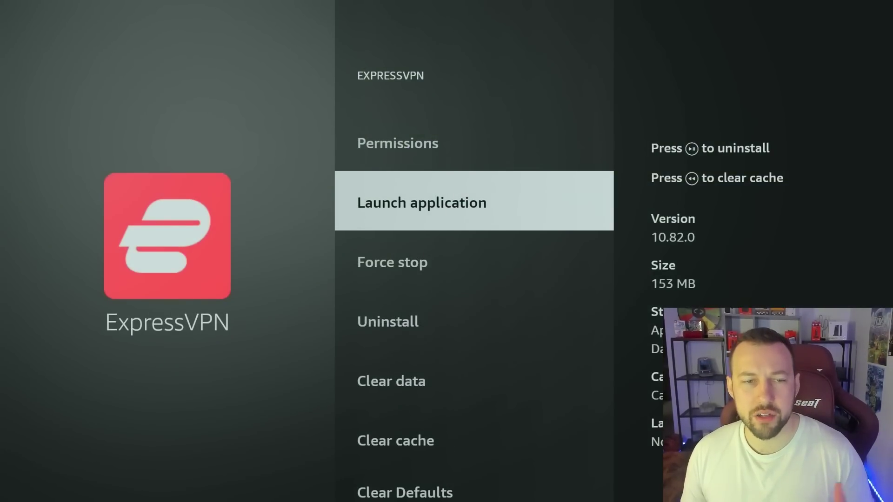
key(Escape)
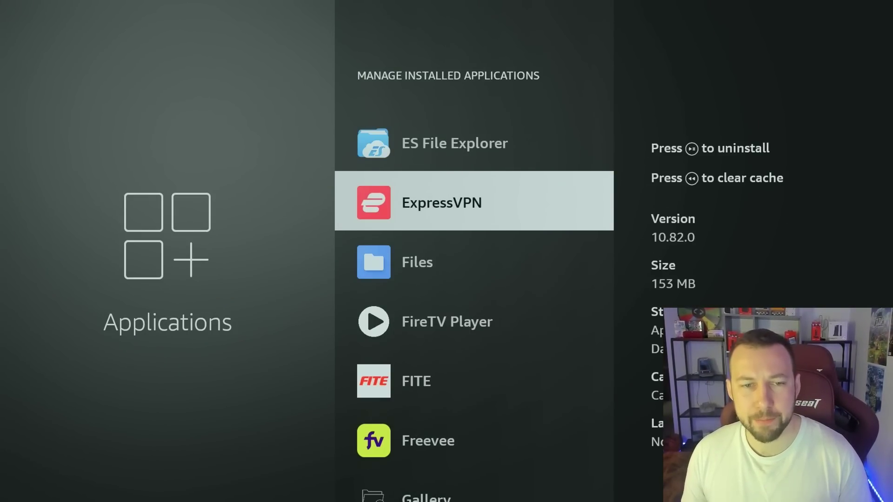
Step: Open the options for discovery+ in the installed applications list
key(Up)
key(Up)
key(Up)
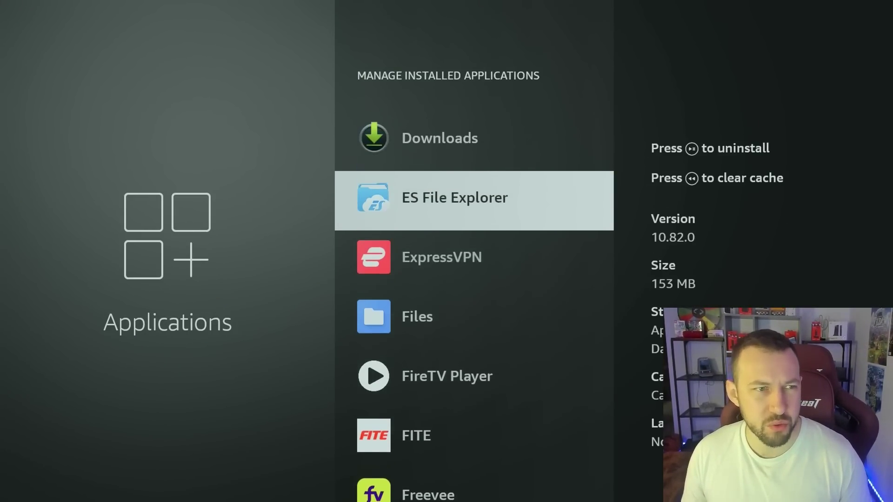
key(Up)
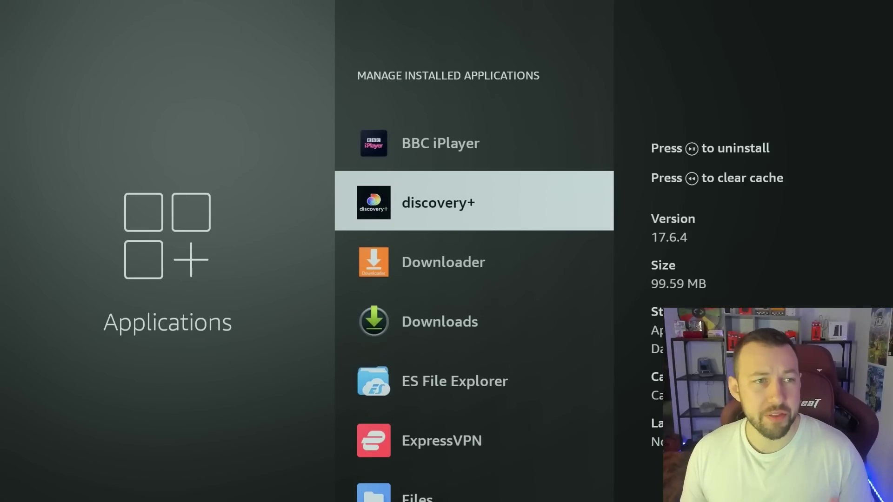
key(Return)
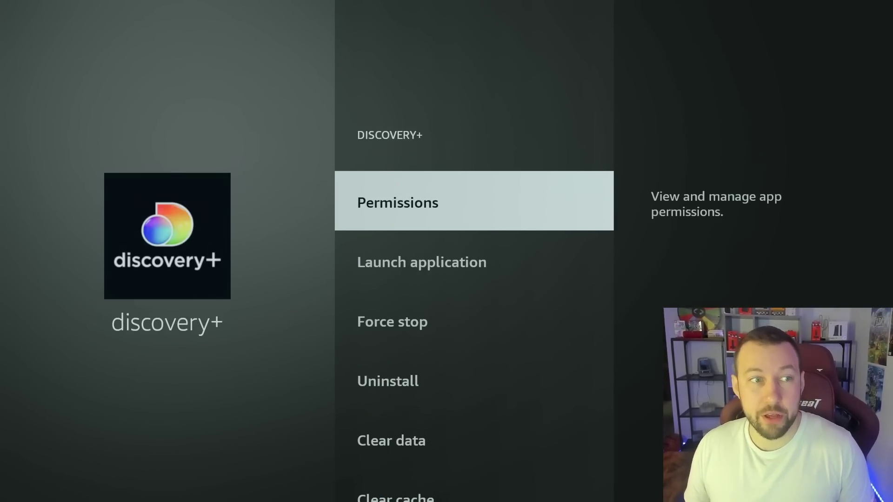
Step: Launch discovery+ from its options and confirm exiting it, ending at its Launch application option
key(Down)
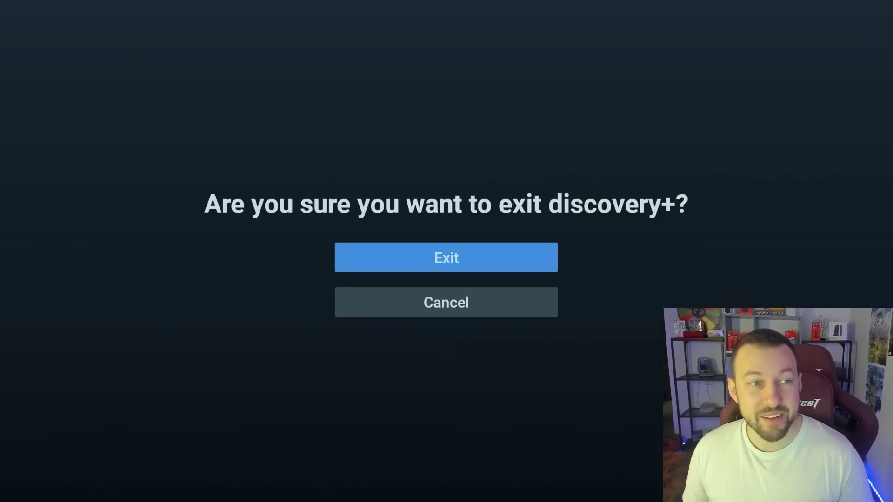
key(Return)
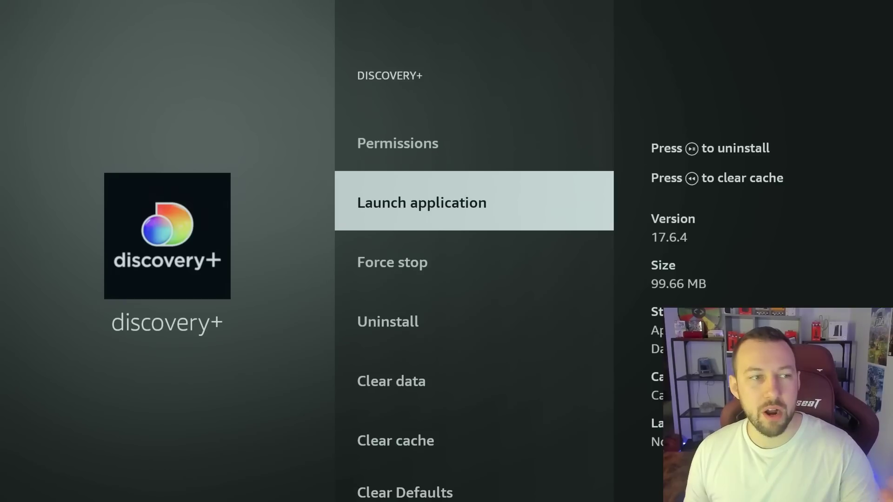
key(Down)
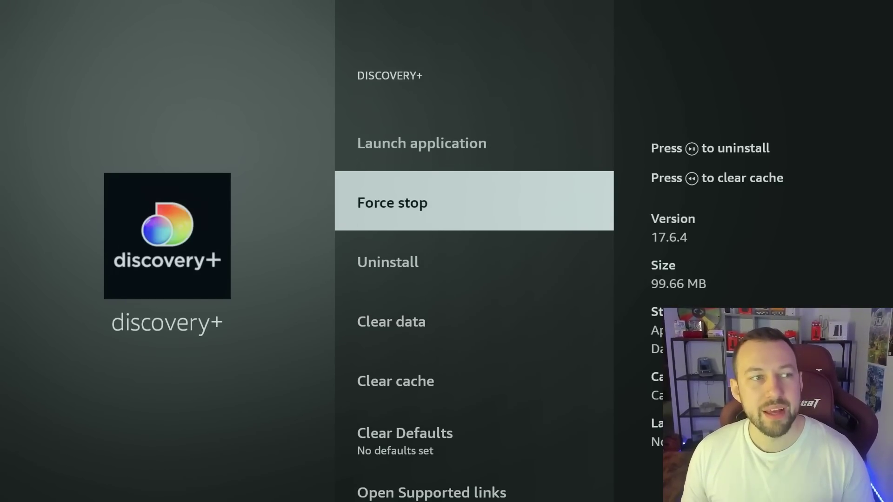
key(Up)
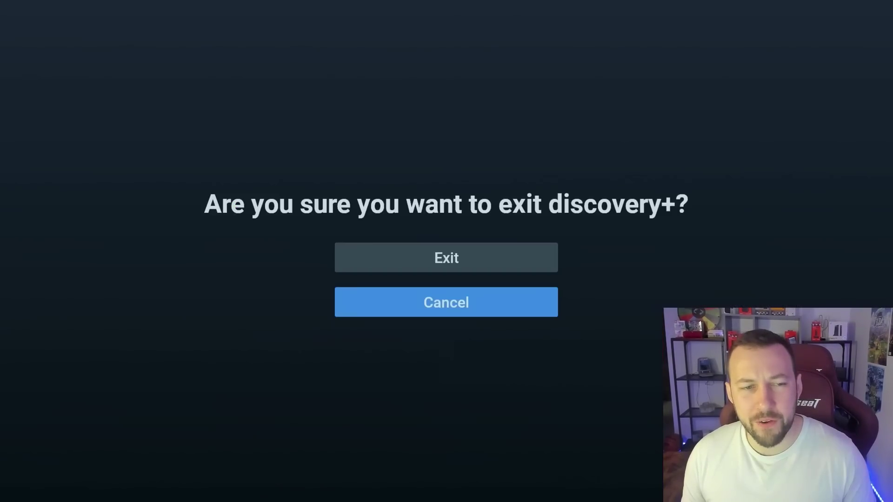
key(Up)
key(Return)
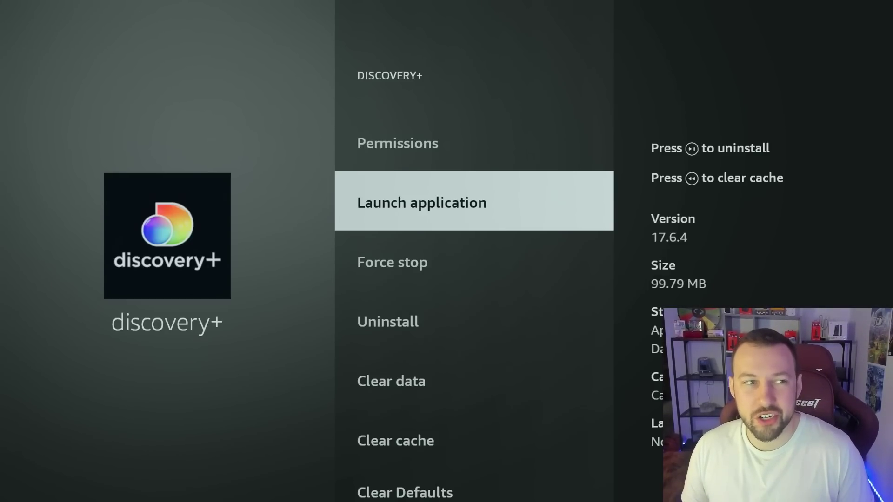
Step: Clear the discovery+ cache and launch the application once more
key(XF86AudioRewind)
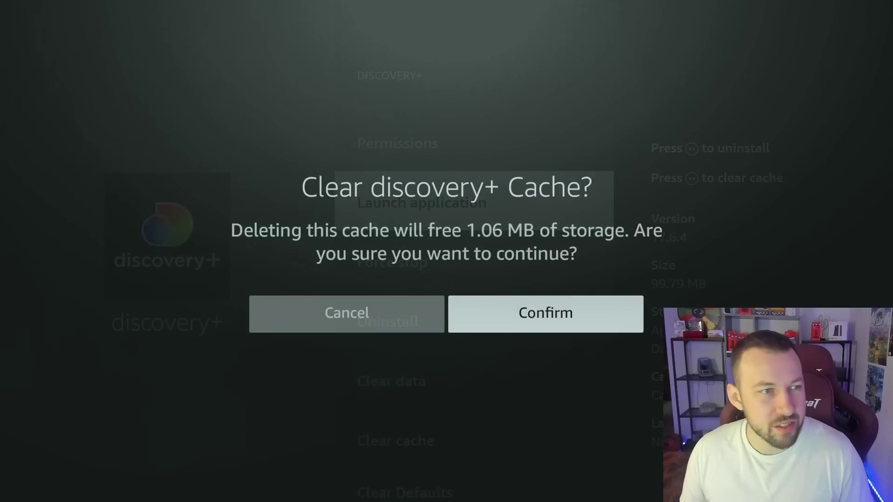
key(Return)
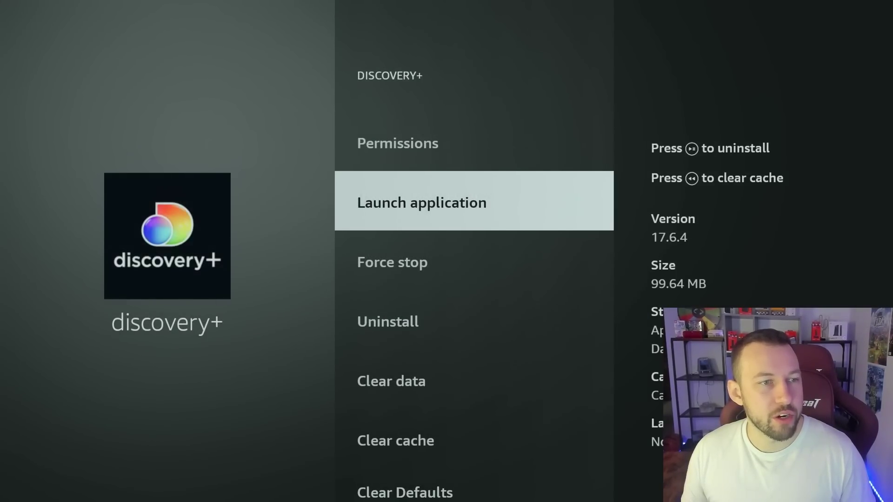
key(Return)
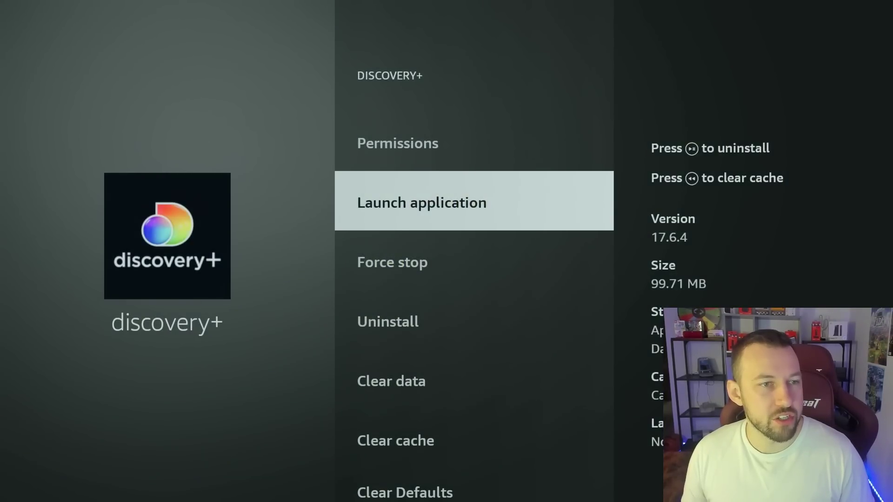
Step: Leave the discovery+ options and open AirScreen's options from Manage Installed Applications
key(Escape)
key(Escape)
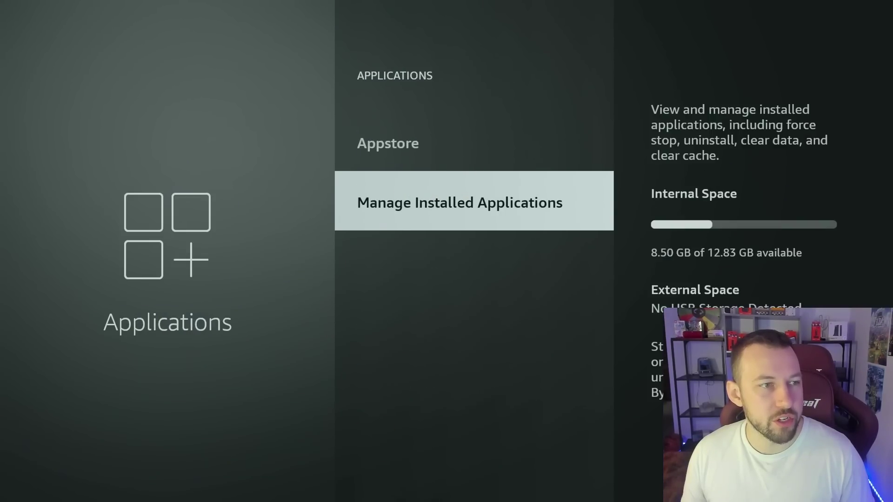
key(Return)
key(Up)
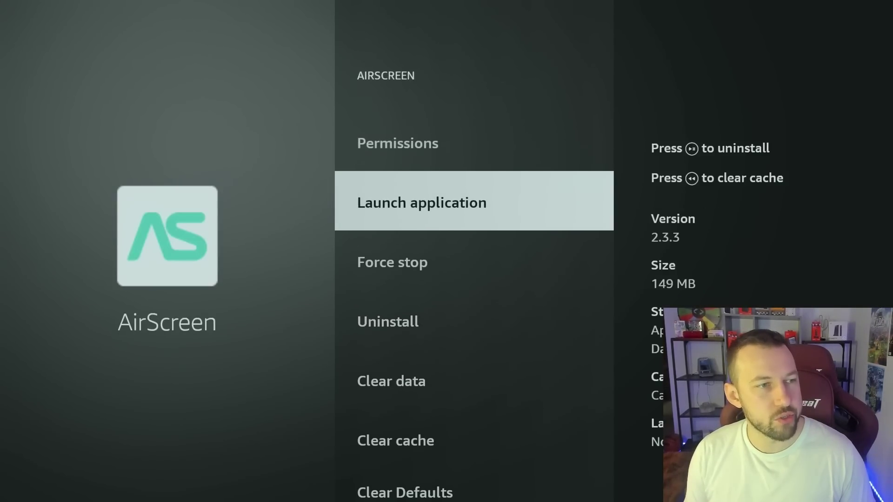
Step: Launch AirScreen to view its home screen and exit it back to its options
key(Return)
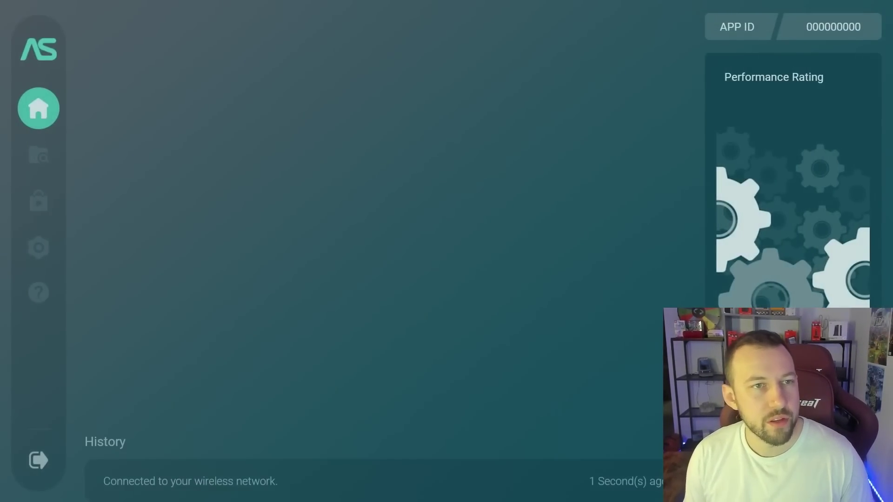
key(Escape)
key(Left)
key(Return)
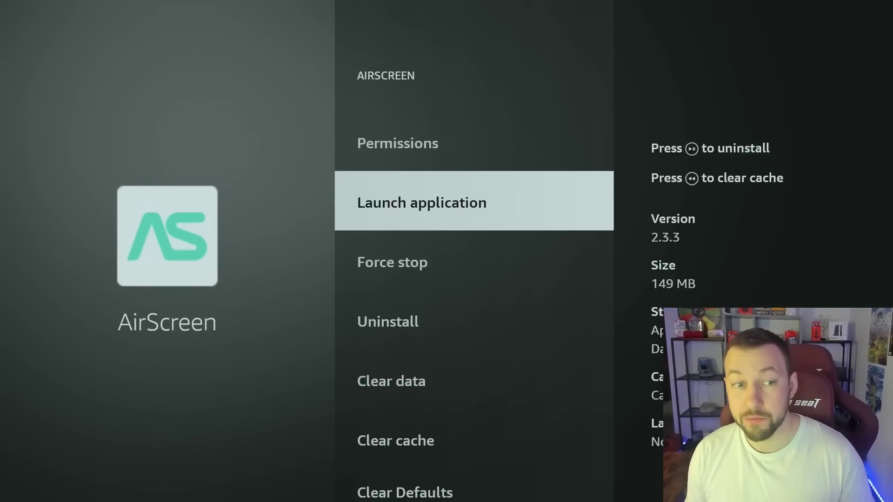
Step: Leave the Applications settings and open My Fire TV, moving to Developer options
key(Escape)
key(Escape)
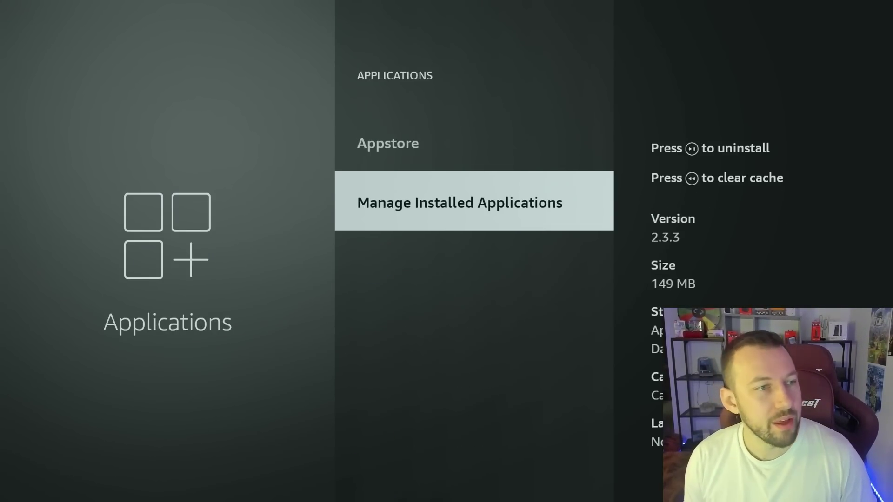
key(Escape)
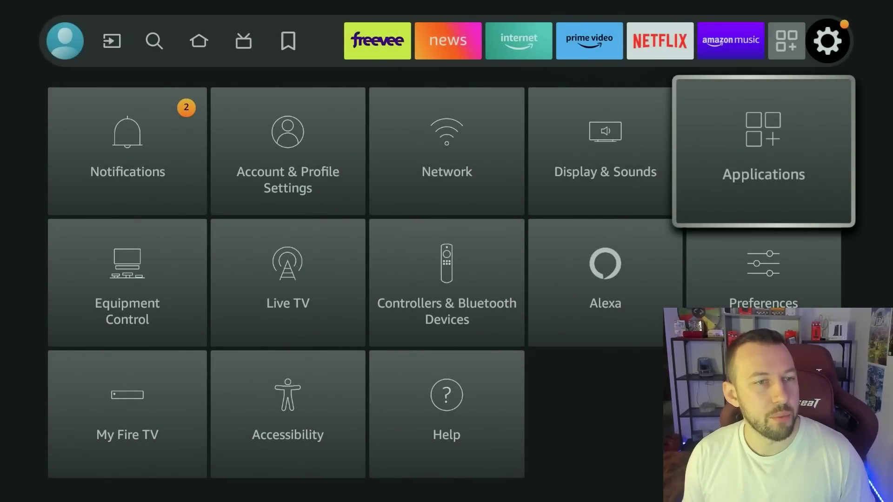
key(Left)
key(Left)
key(Left)
key(Left)
key(Down)
key(Down)
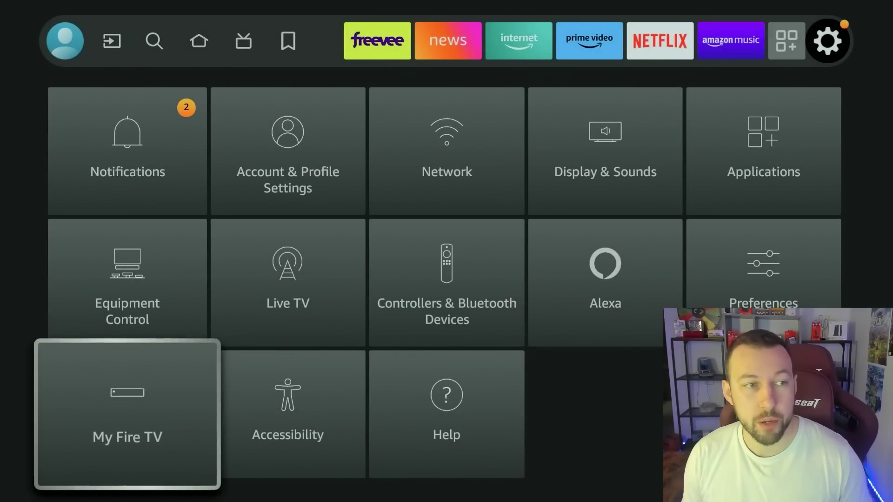
key(Return)
key(Down)
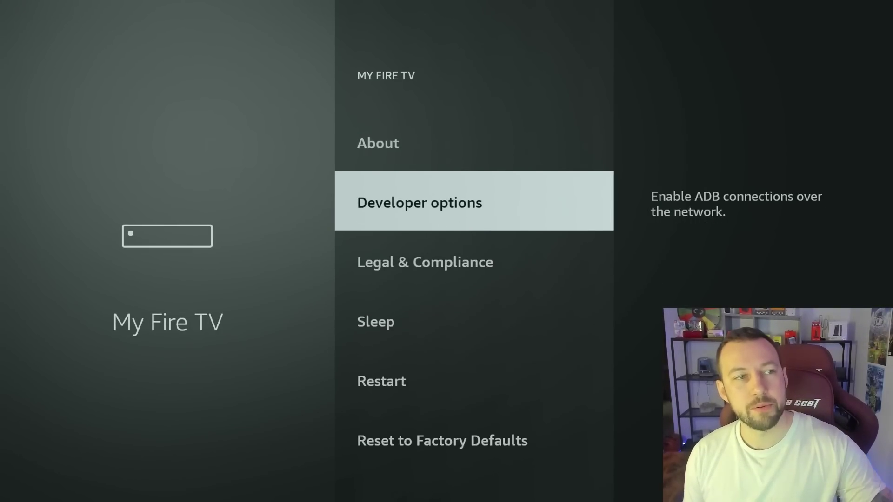
Step: Open the About page of My Fire TV and repeatedly select the Fire TV Cube entry to unlock developer mode
key(Up)
key(Return)
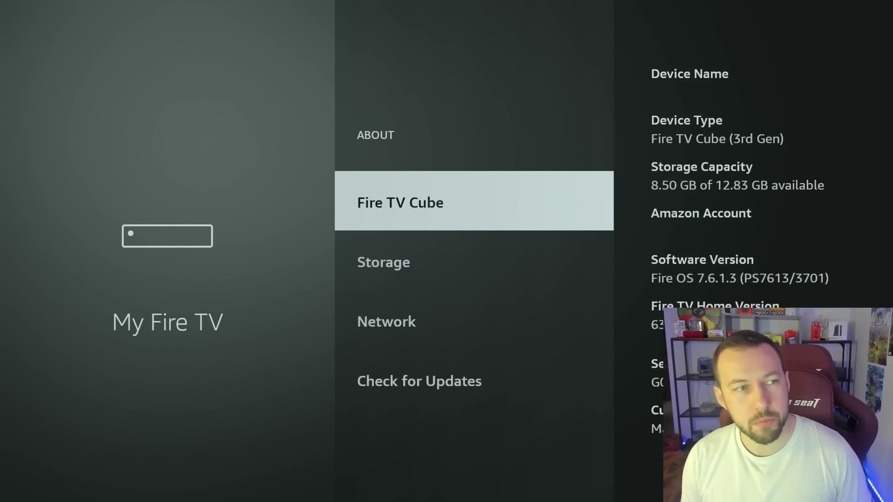
key(Return)
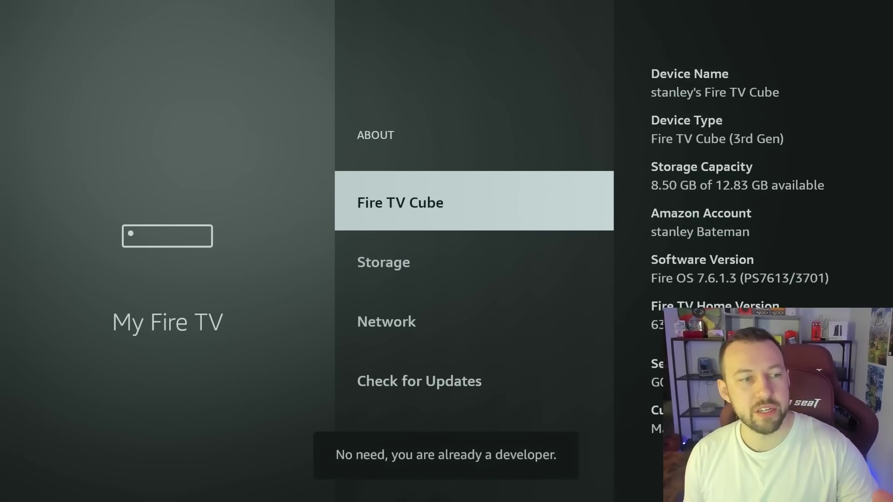
key(Return)
key(Return)
key(Return)
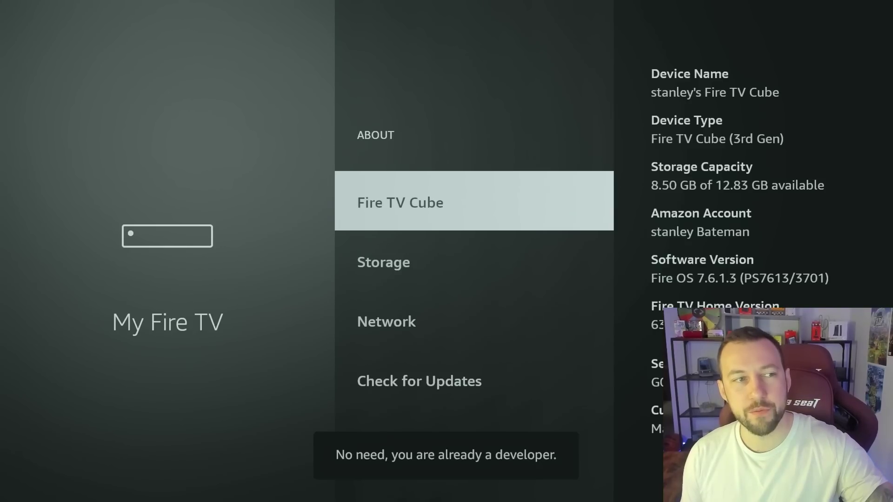
key(Return)
key(Return)
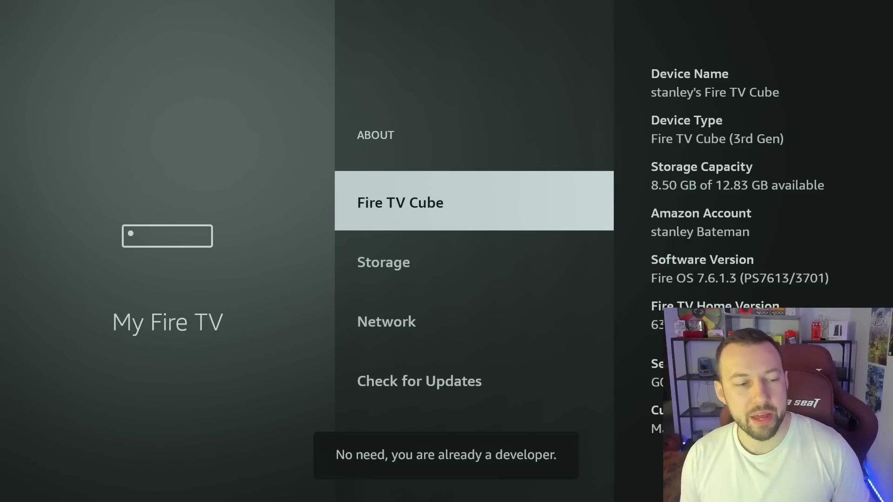
Step: Go back to My Fire TV and open its Developer options
key(Escape)
key(Down)
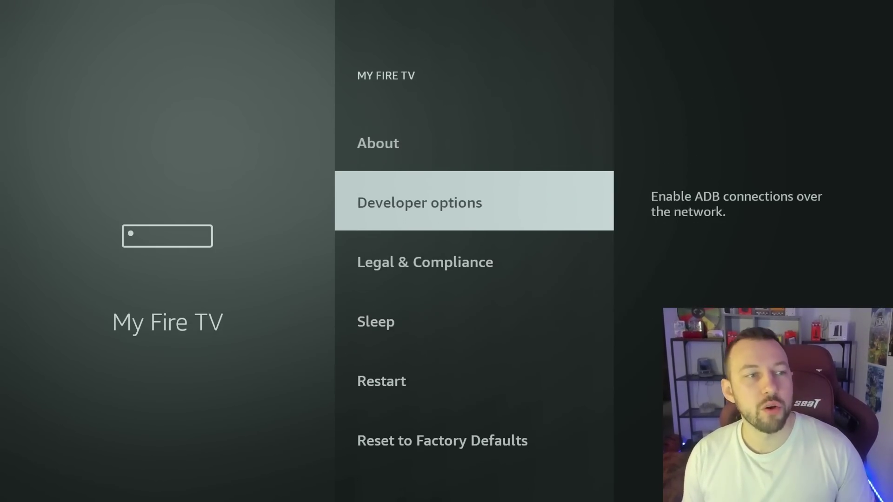
key(Return)
key(Return)
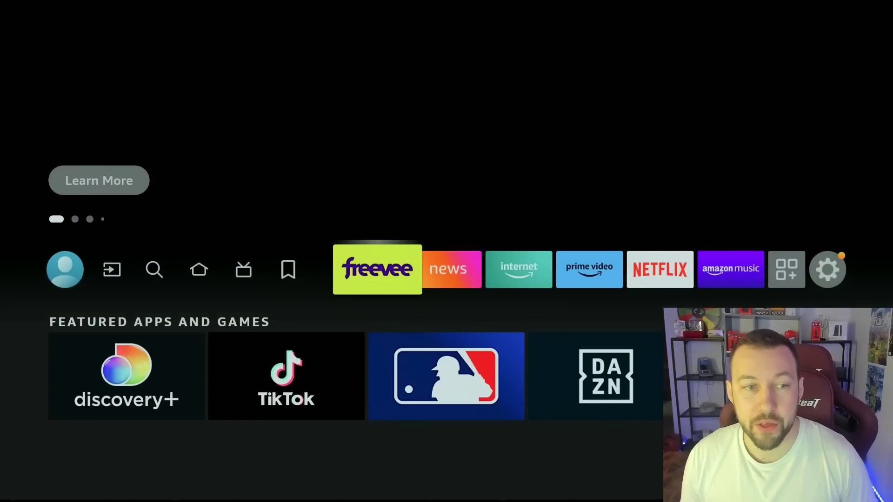
Step: Open Your Apps & Channels from the home screen
key(Right)
key(Right)
key(Right)
key(Right)
key(Right)
key(Right)
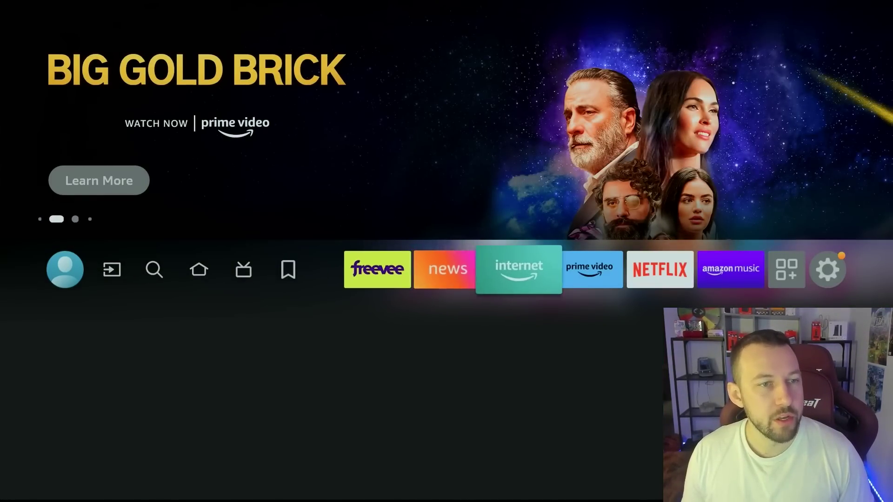
key(Return)
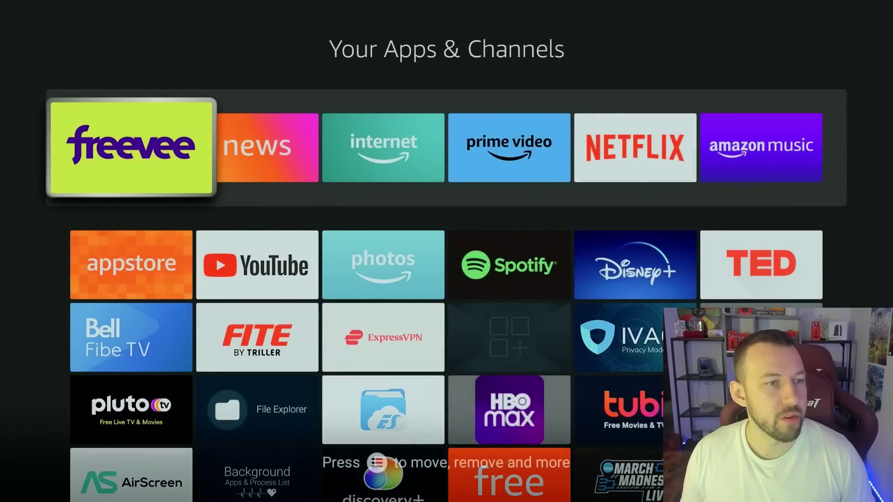
Step: Find TDUK APP Killer near the end of the apps grid and open it
key(Down)
key(Down)
key(Down)
key(Down)
key(Right)
key(Right)
key(Right)
key(Right)
key(Right)
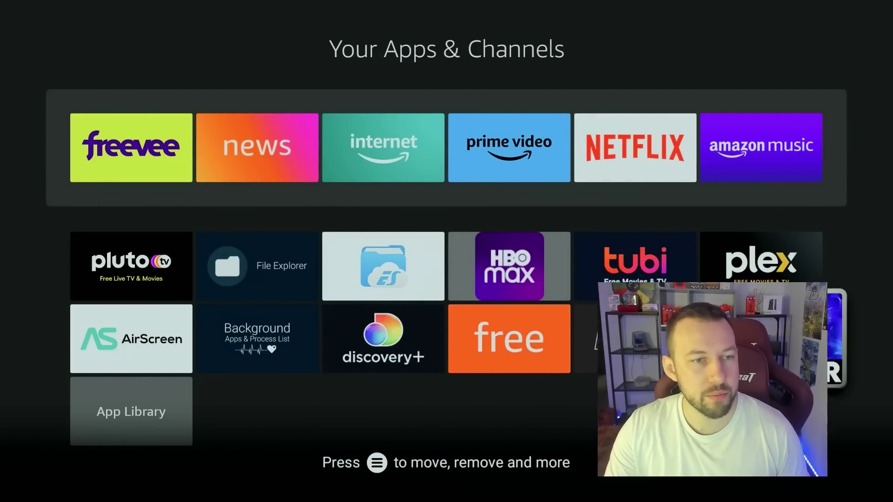
key(Return)
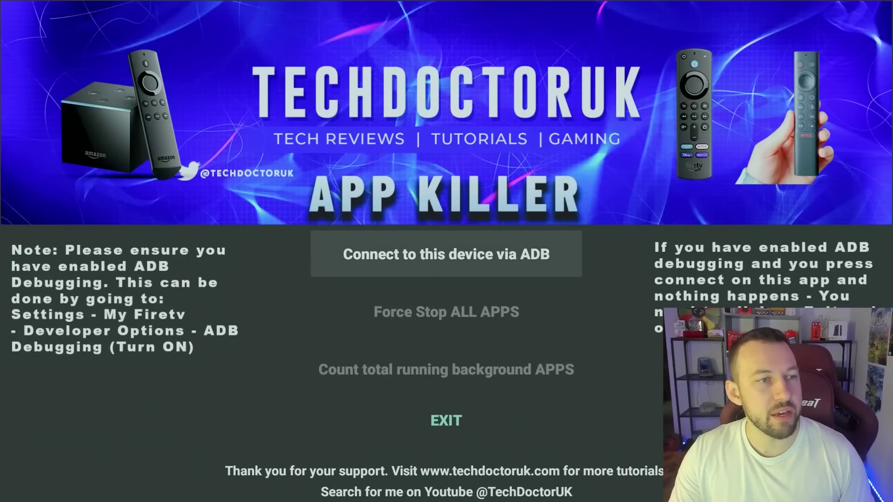
Step: Connect APP Killer to this device via ADB, allowing USB debugging with Always allow from this computer enabled
key(Up)
key(Down)
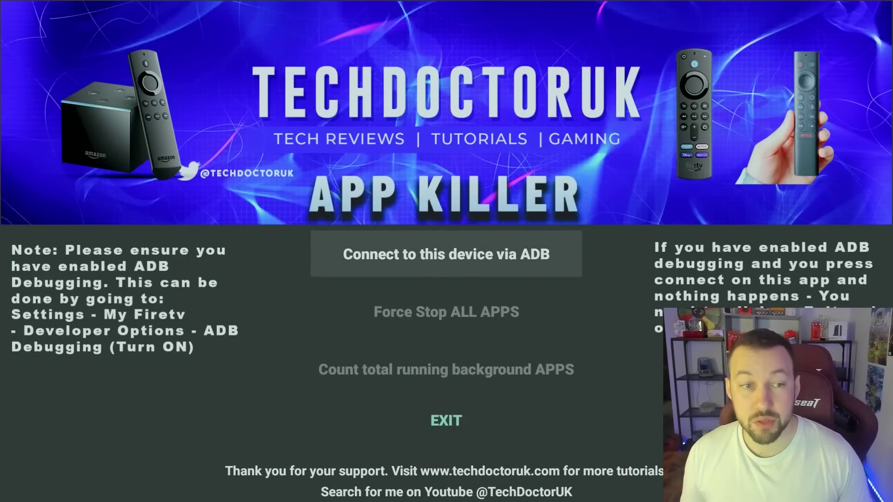
key(Return)
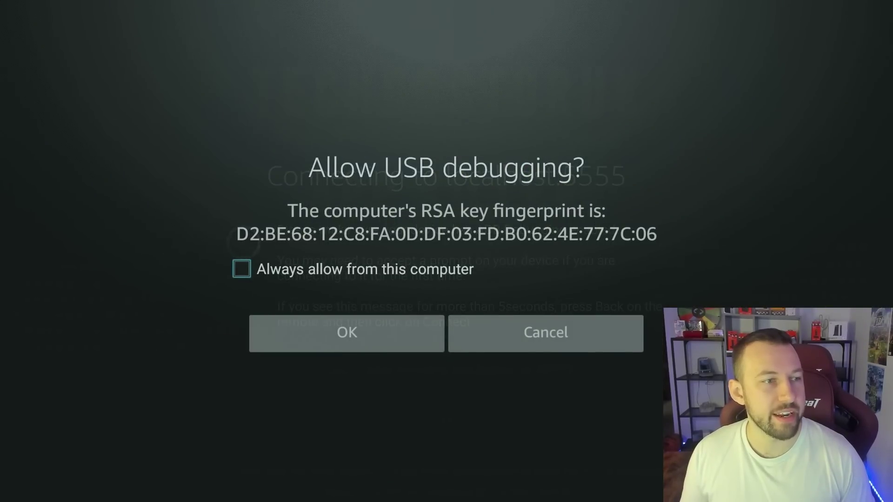
key(Down)
key(Up)
key(Return)
key(Down)
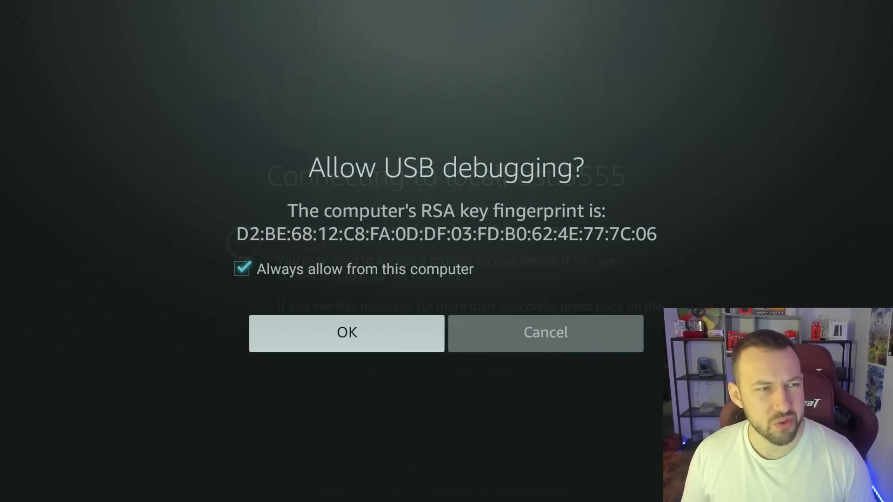
key(Return)
Step: Count the total running background apps in APP Killer
key(Down)
key(Down)
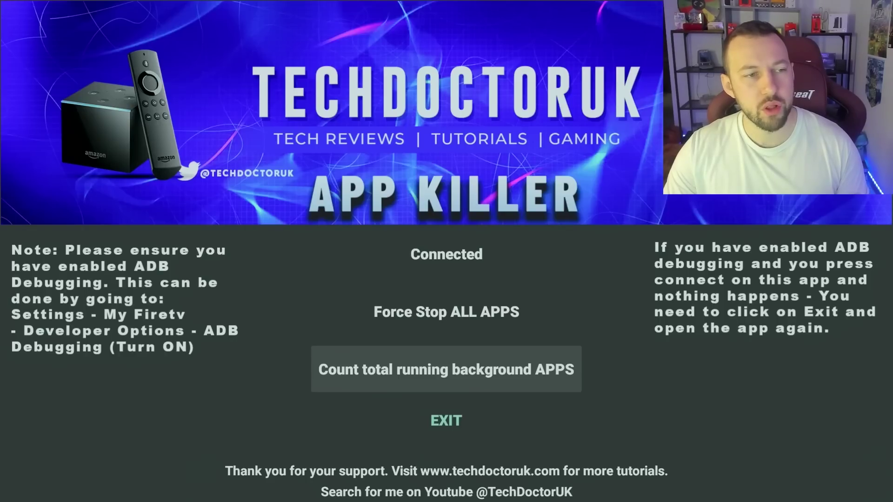
key(Return)
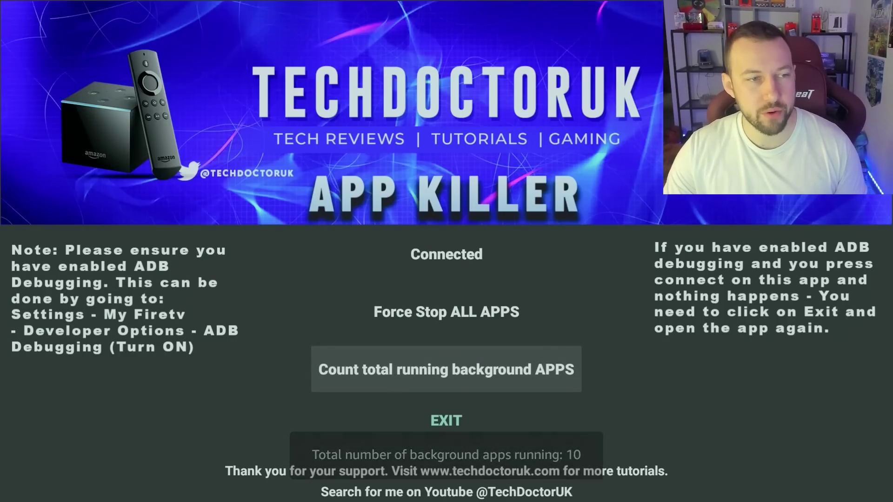
Step: Force stop all apps with APP Killer and return to the Fire TV home screen
key(Up)
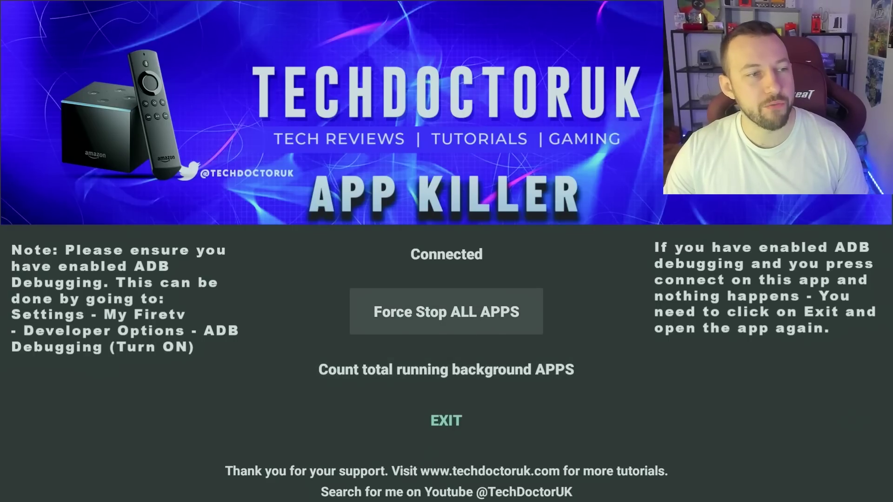
key(Return)
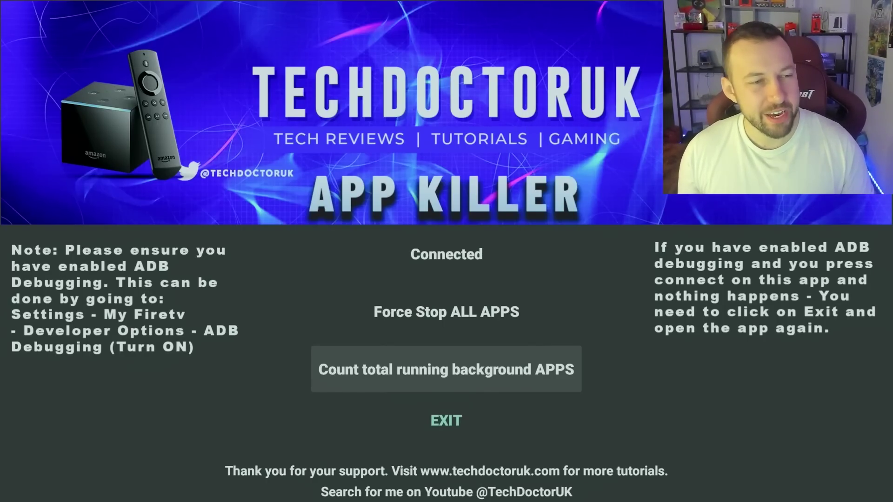
key(Home)
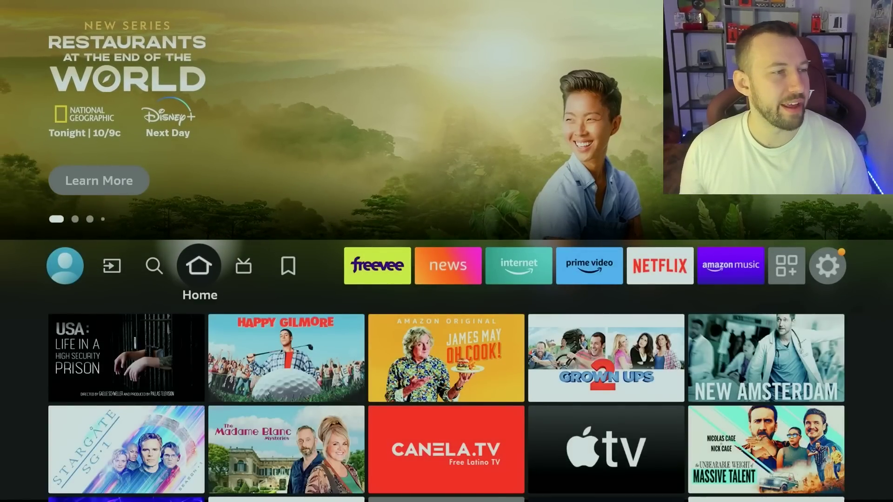
Step: Go to the Recently Used Apps row on the home screen, at TDUK APP Killer
key(Left)
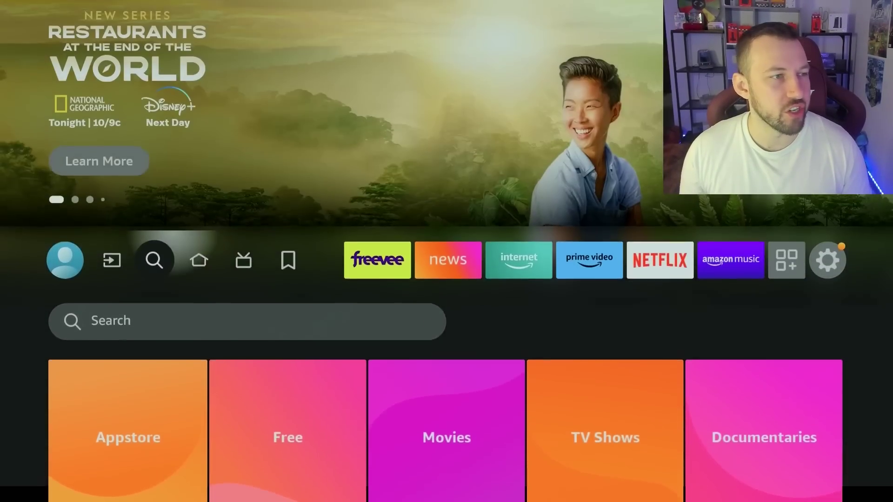
key(Right)
key(Down)
key(Down)
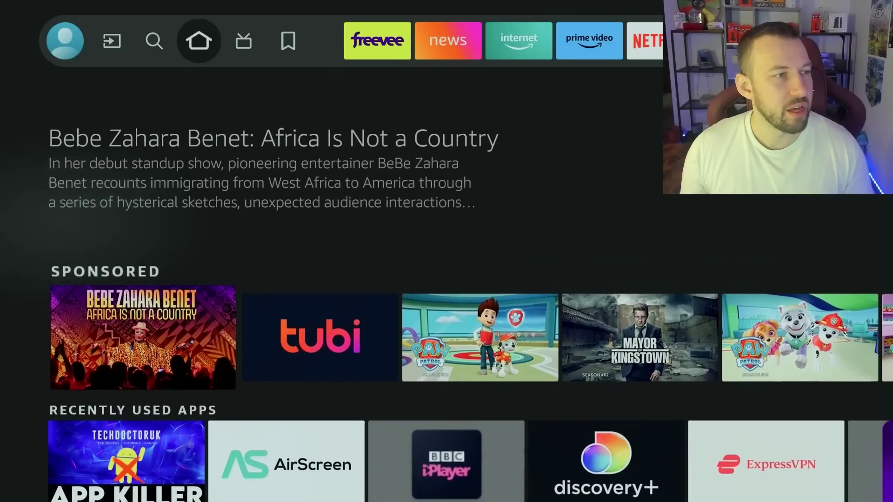
key(Down)
key(Down)
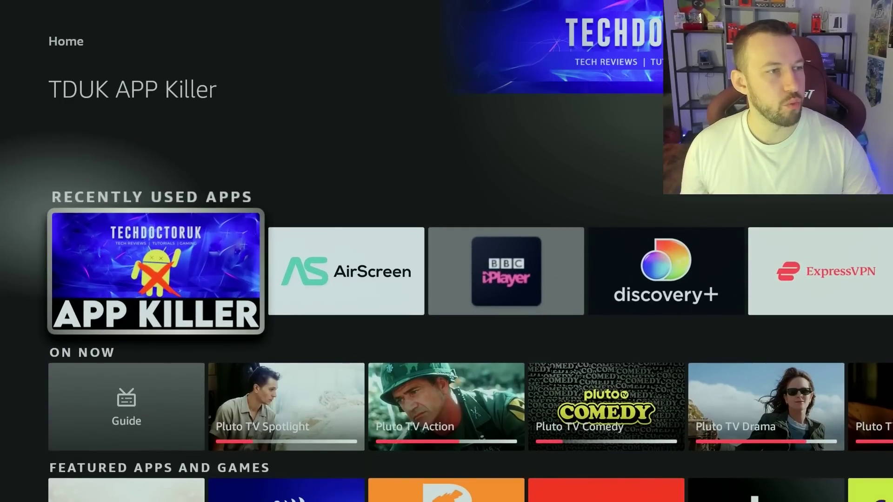
Step: Open ExpressVPN from Recently Used Apps and switch off its VPN connection
key(Right)
key(Right)
key(Right)
key(Right)
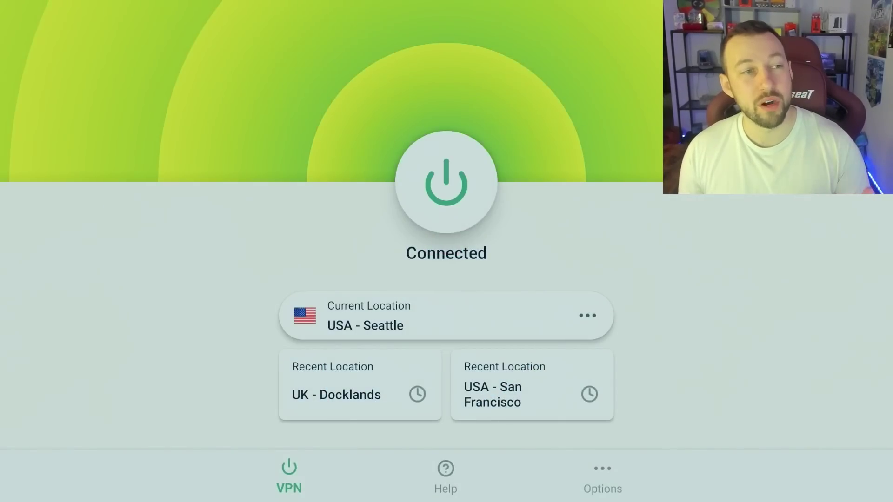
key(Return)
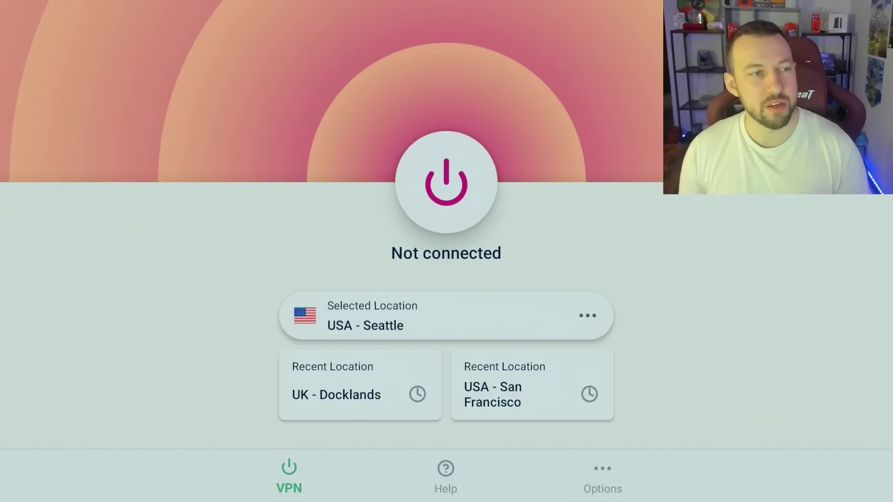
Step: Leave ExpressVPN and browse the recently used apps that follow it, toward HBO MAX and NCAA March Madness Live
key(Escape)
key(Right)
key(Right)
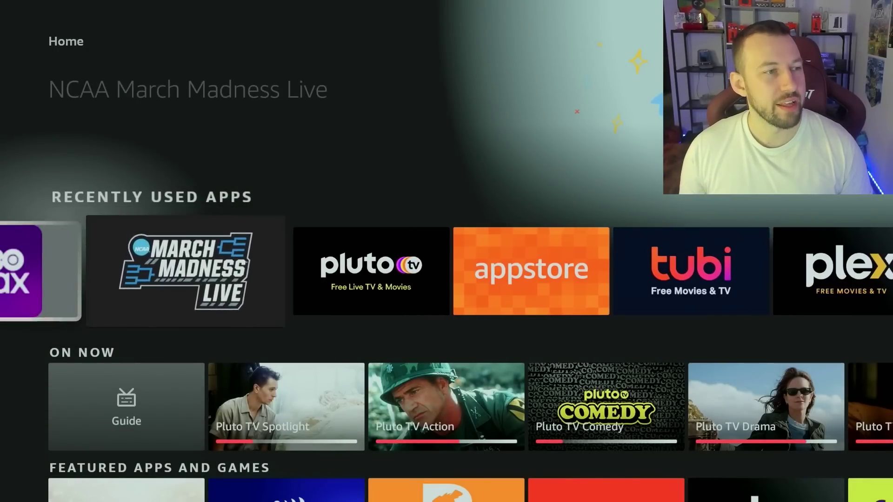